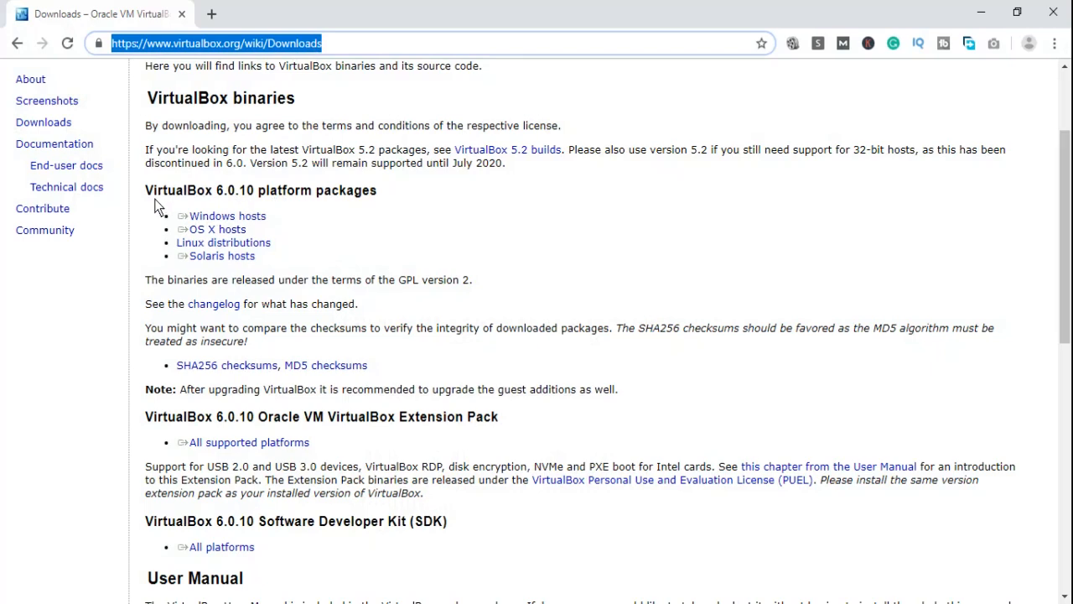
# Minimize the browser showing the VirtualBox downloads page and launch Oracle VM VirtualBox from the desktop
pyautogui.moveTo(259, 190); pyautogui.dragTo(265, 265)
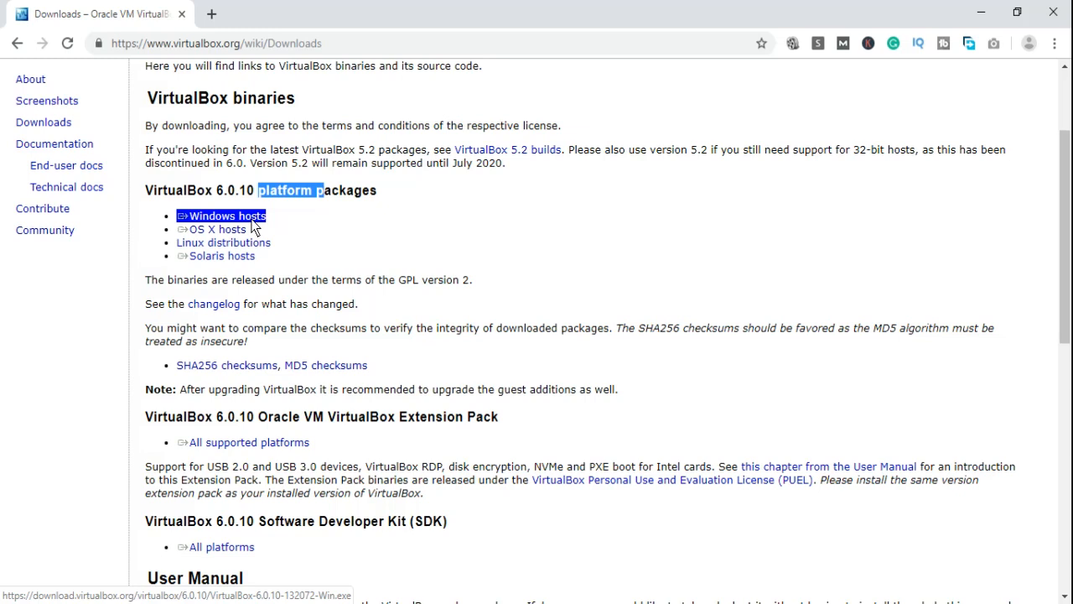
pyautogui.click(981, 11)
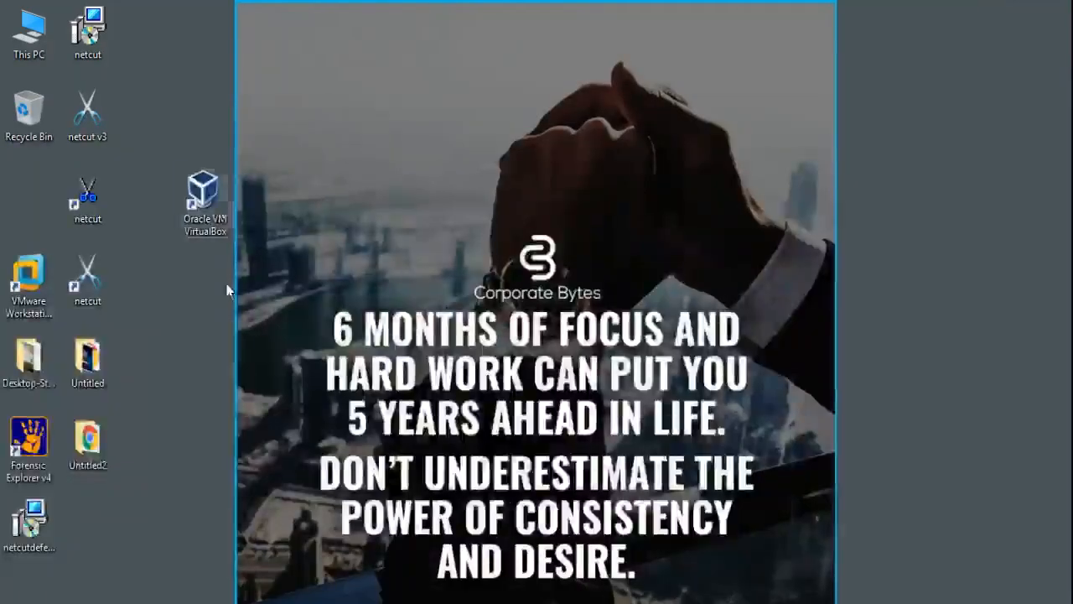
pyautogui.doubleClick(203, 195)
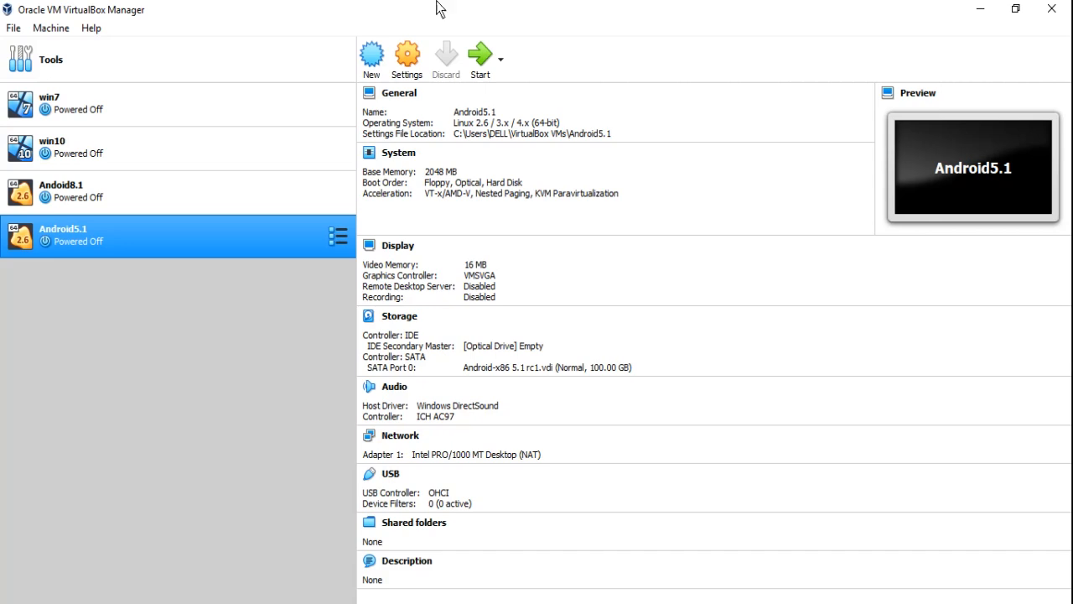
# Start a new virtual machine named win7test_machine with type Microsoft Windows and version Windows 7 (64-bit)
pyautogui.click(369, 67)
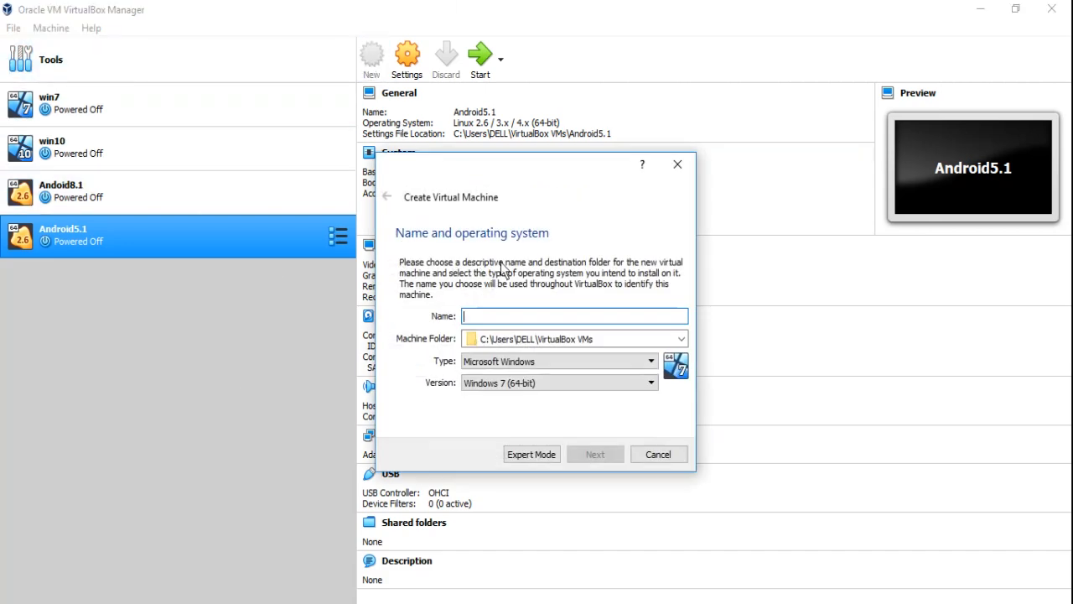
pyautogui.write('win')
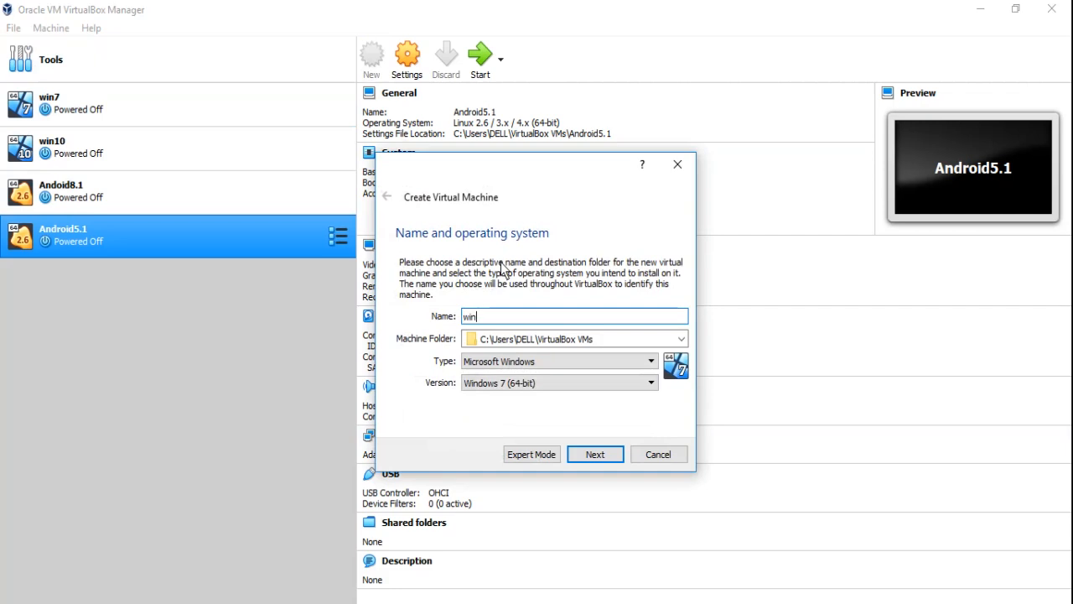
pyautogui.write('7test_machine')
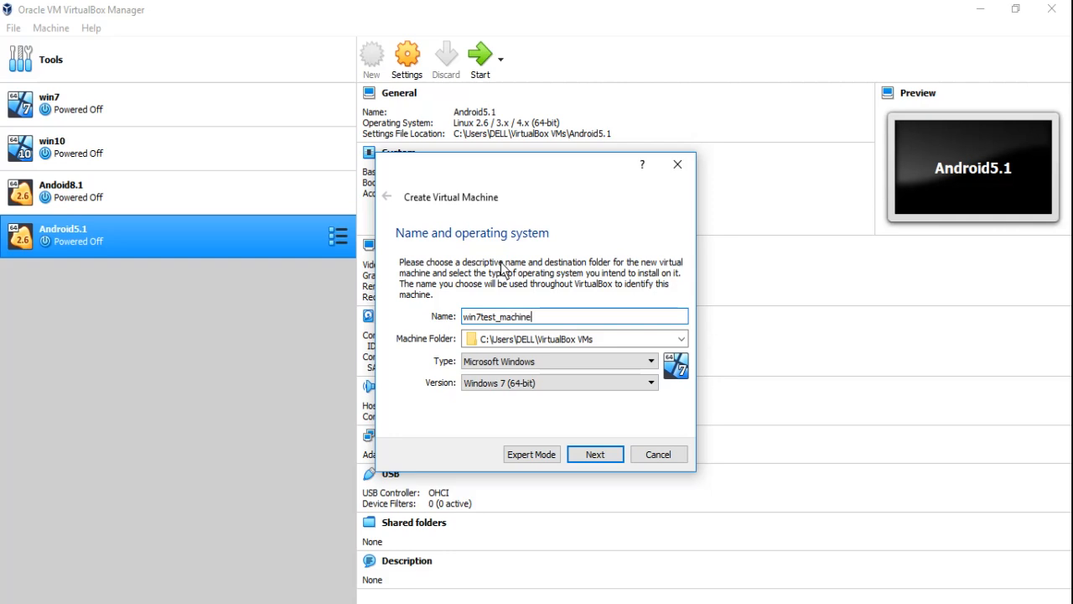
pyautogui.click(530, 362)
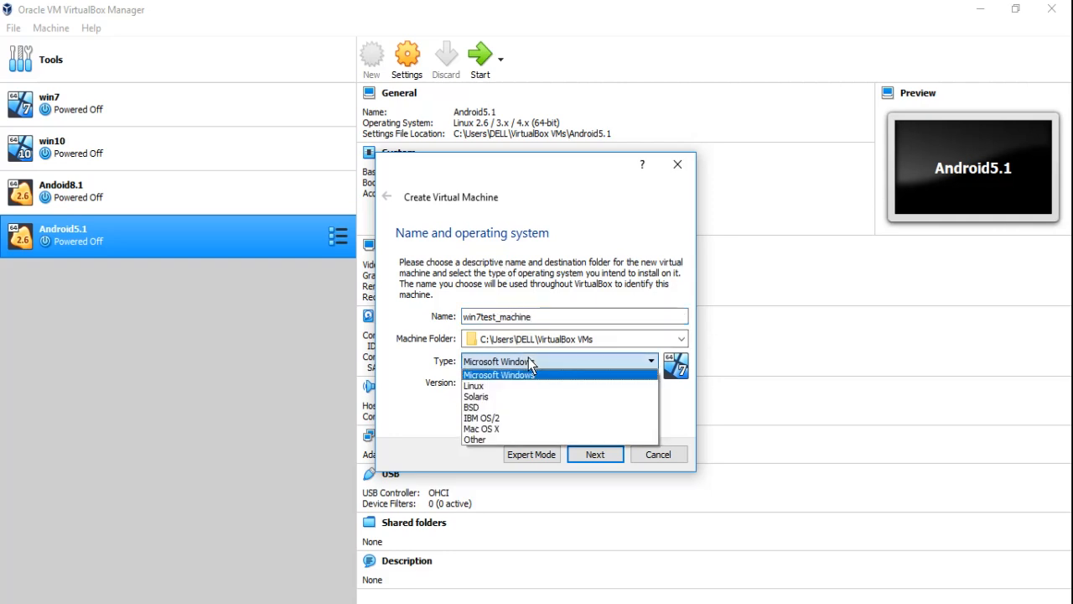
pyautogui.click(528, 360)
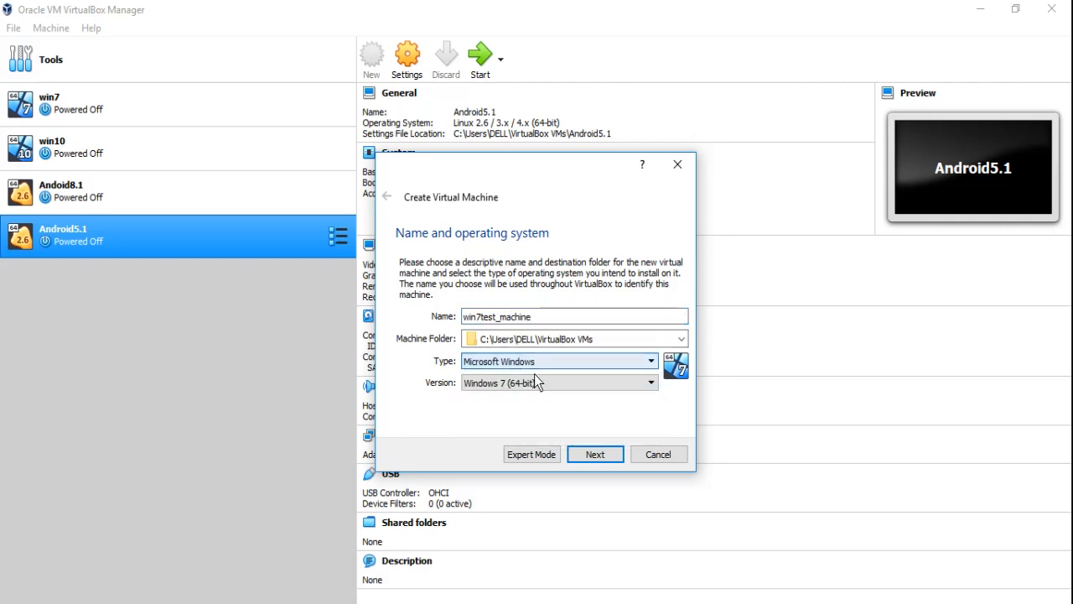
pyautogui.click(539, 382)
pyautogui.click(538, 382)
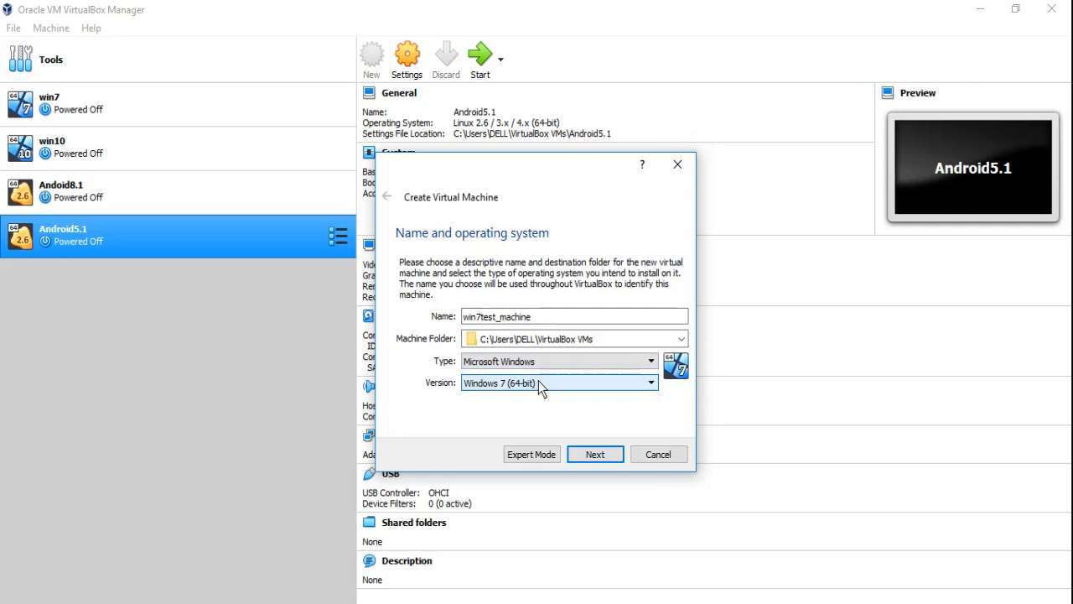
pyautogui.click(600, 455)
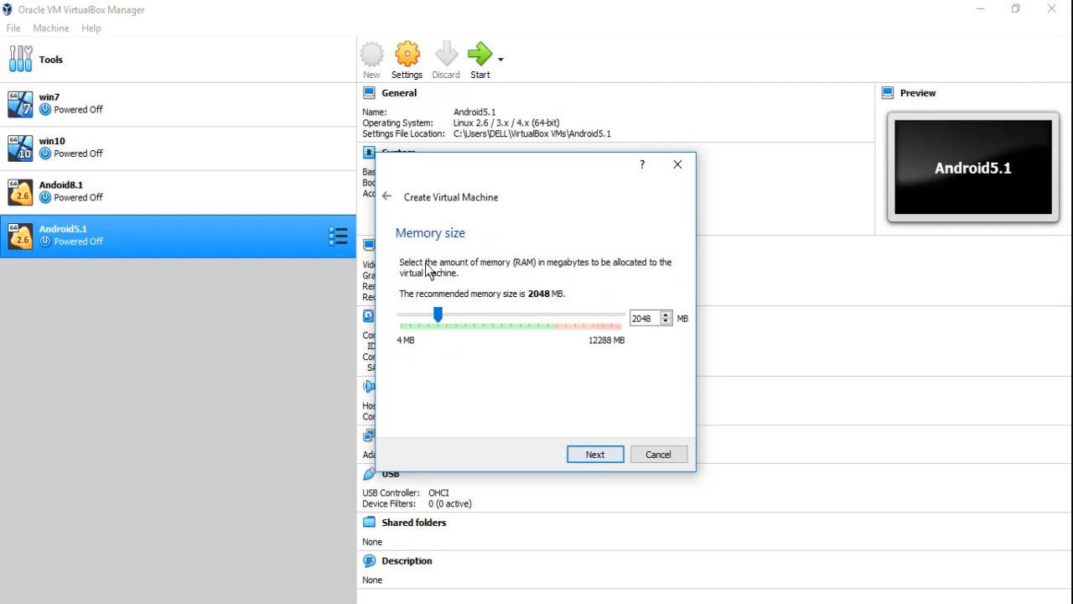
# Allocate 2048 MB of memory to the new virtual machine and continue to the hard disk options
pyautogui.click(494, 316)
pyautogui.click(409, 319)
pyautogui.click(593, 455)
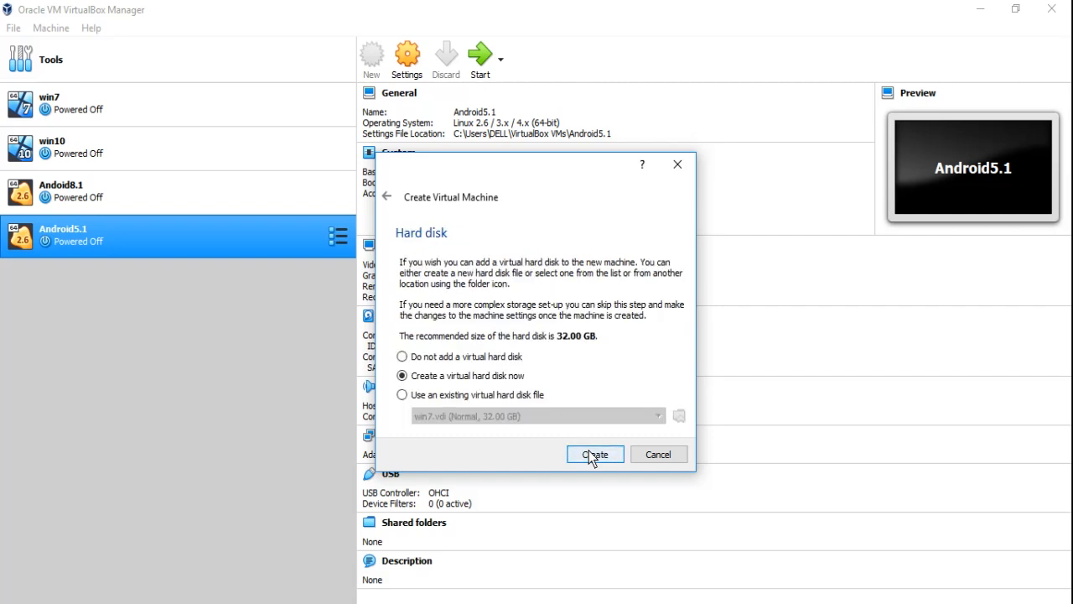
# Choose to create a virtual hard disk now for the new machine, after trying the other hard disk options
pyautogui.click(402, 358)
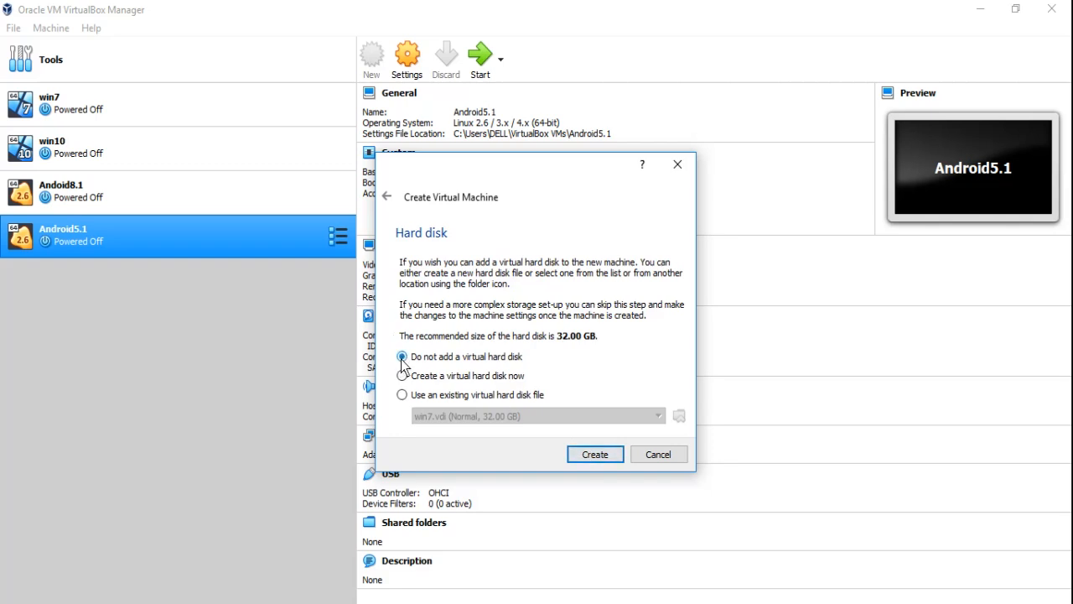
pyautogui.click(403, 377)
pyautogui.click(404, 396)
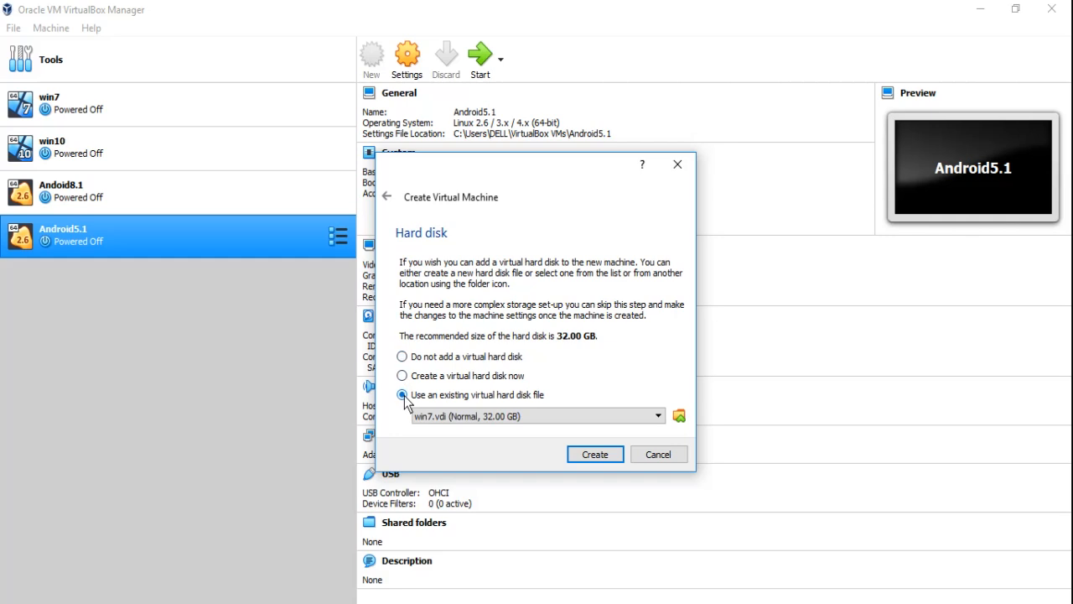
pyautogui.click(602, 415)
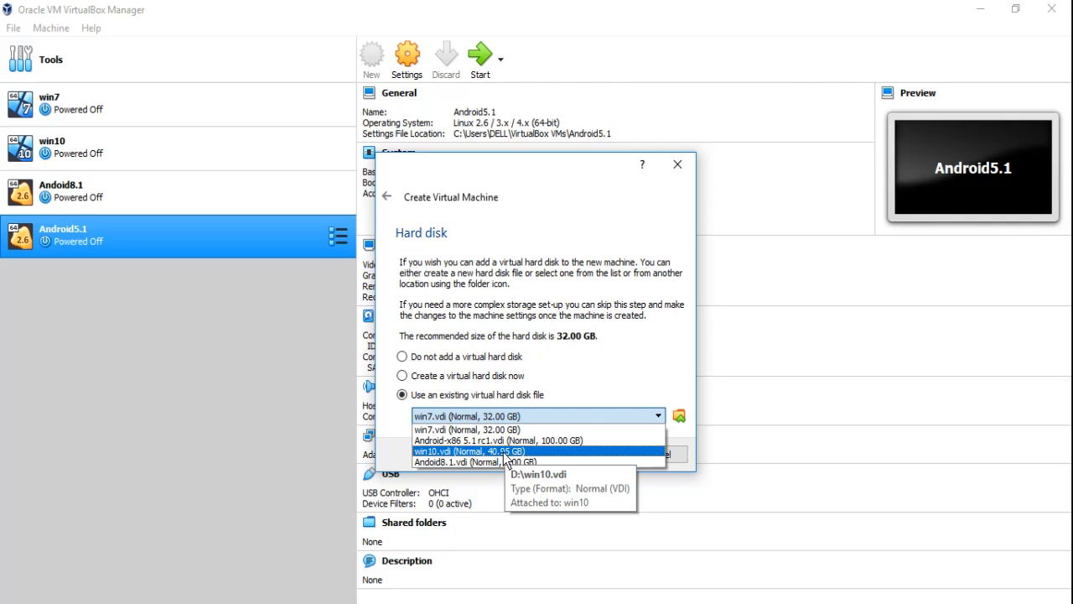
pyautogui.click(403, 376)
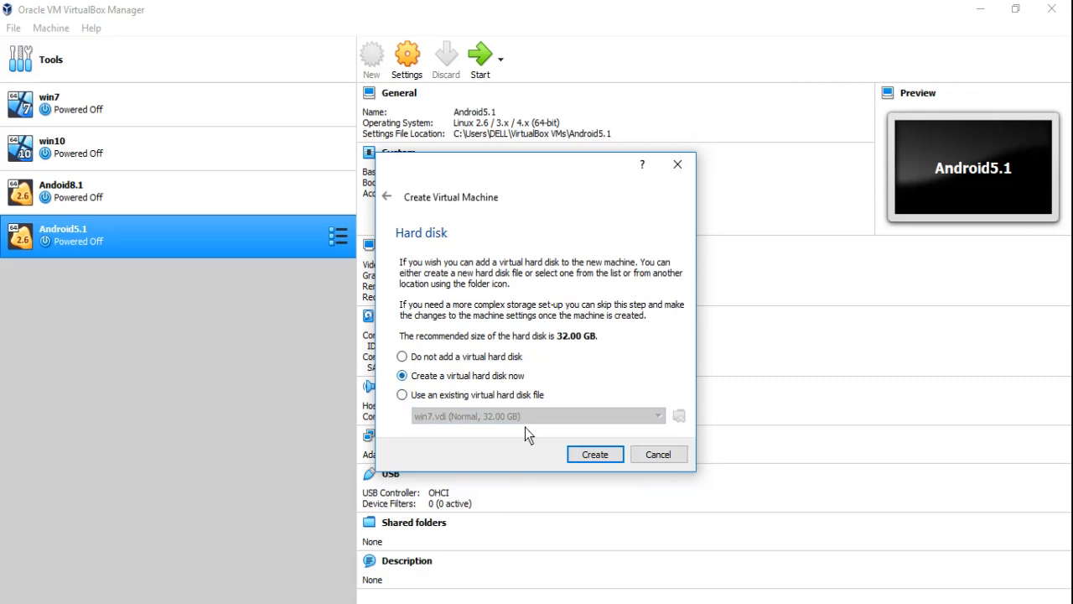
pyautogui.click(581, 455)
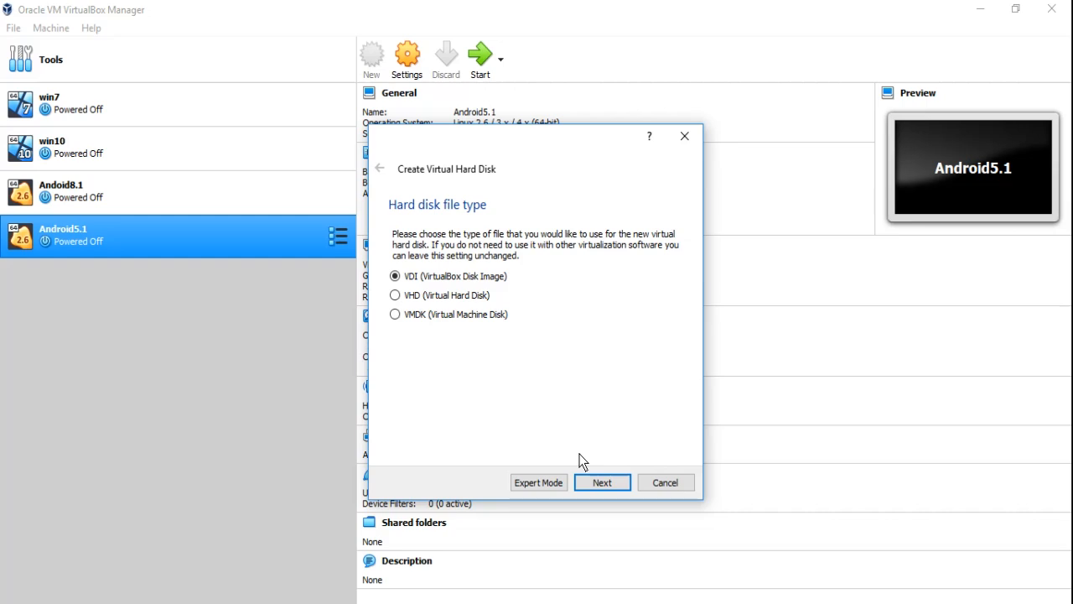
# Set the virtual hard disk's file type to VDI (VirtualBox Disk Image) with dynamically allocated storage
pyautogui.click(413, 296)
pyautogui.click(404, 280)
pyautogui.click(602, 483)
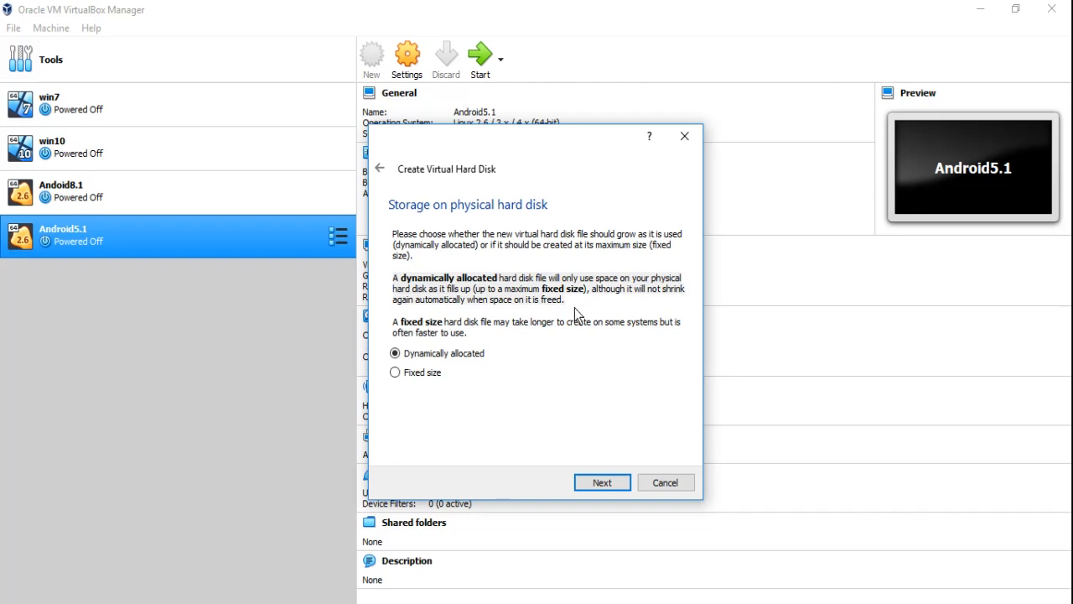
pyautogui.click(592, 483)
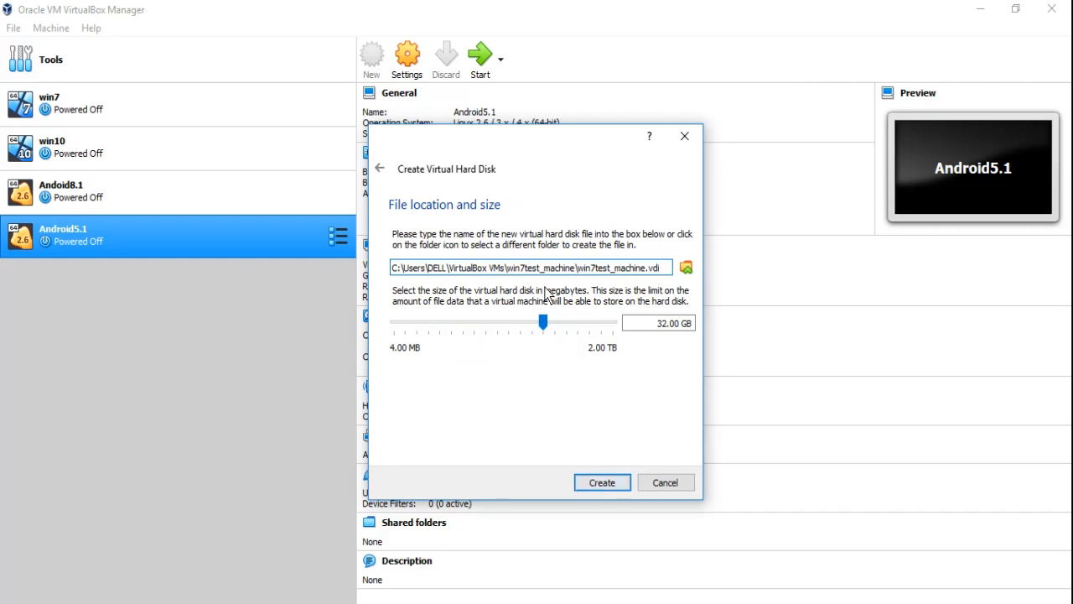
# Set the virtual hard disk size to 32.00 GB at the default file location and create the disk
pyautogui.click(566, 323)
pyautogui.click(531, 327)
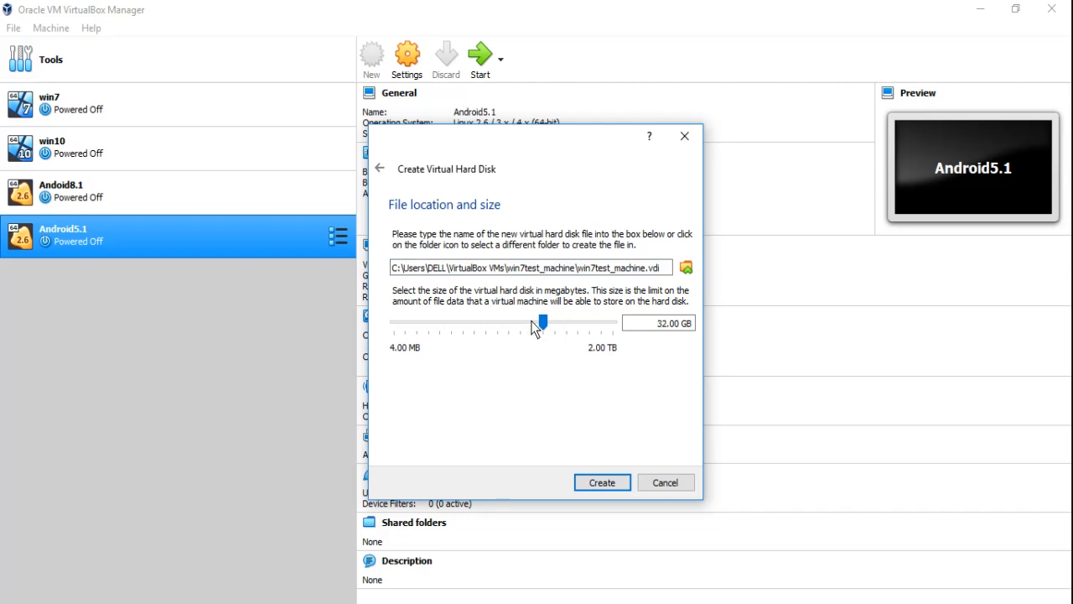
pyautogui.click(602, 482)
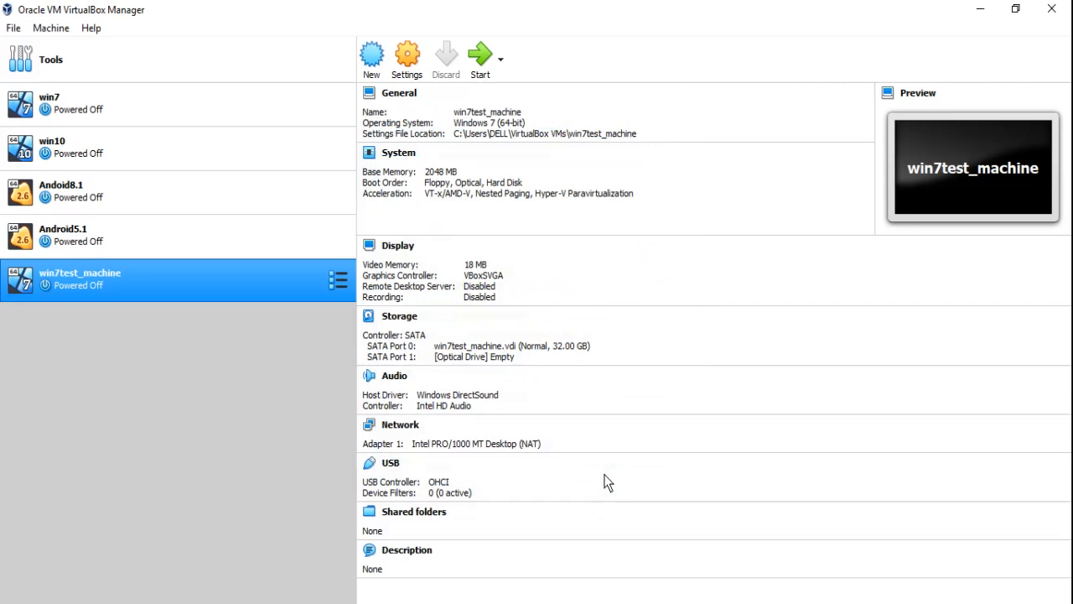
# Open the settings of win7test_machine and review its general, motherboard, processor and display options
pyautogui.click(409, 60)
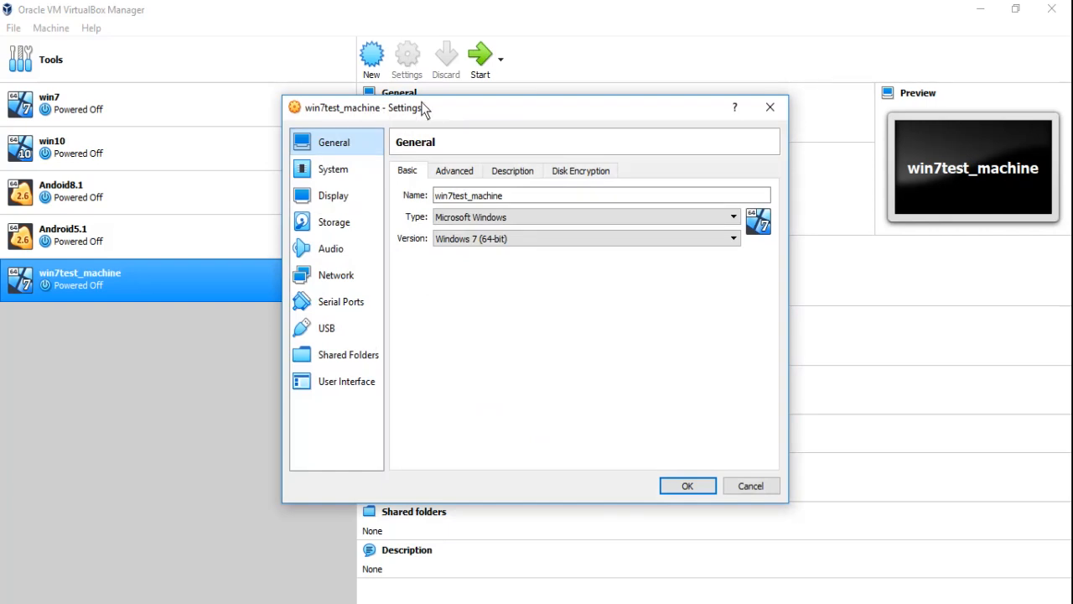
pyautogui.click(333, 169)
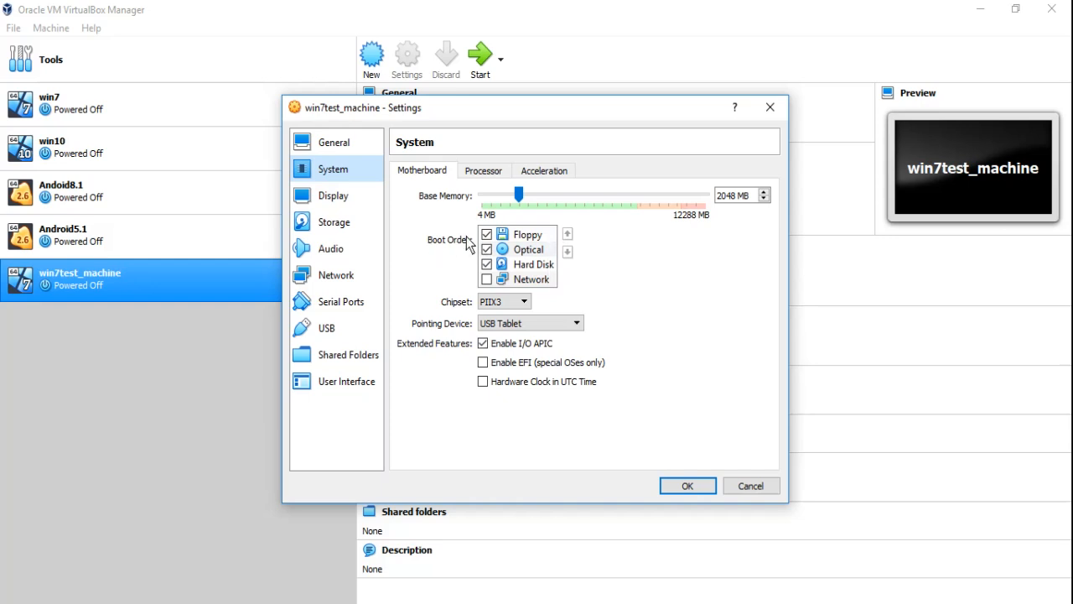
pyautogui.click(483, 176)
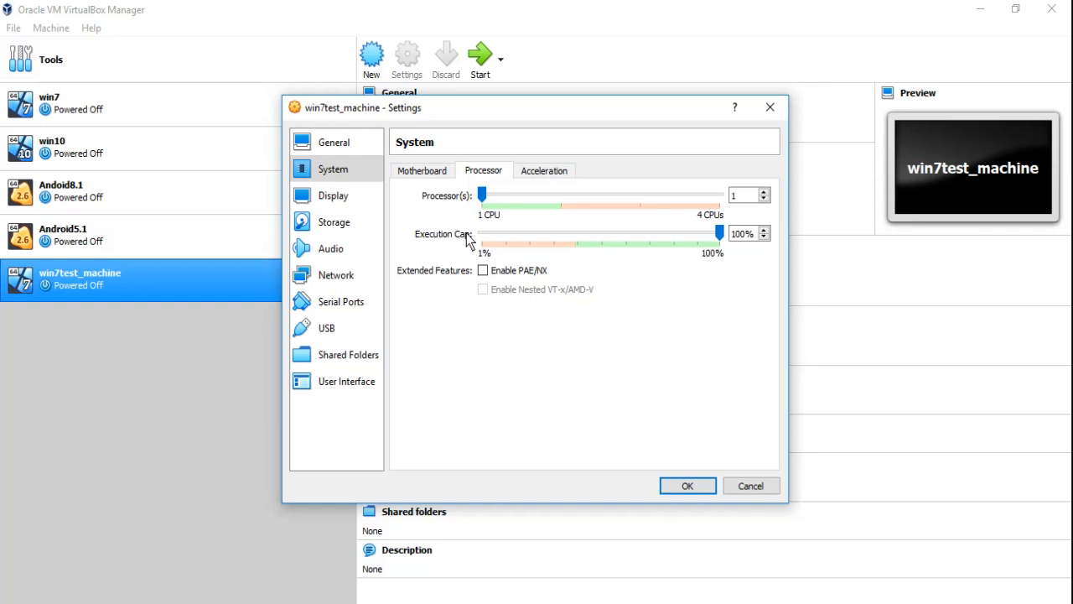
pyautogui.click(352, 201)
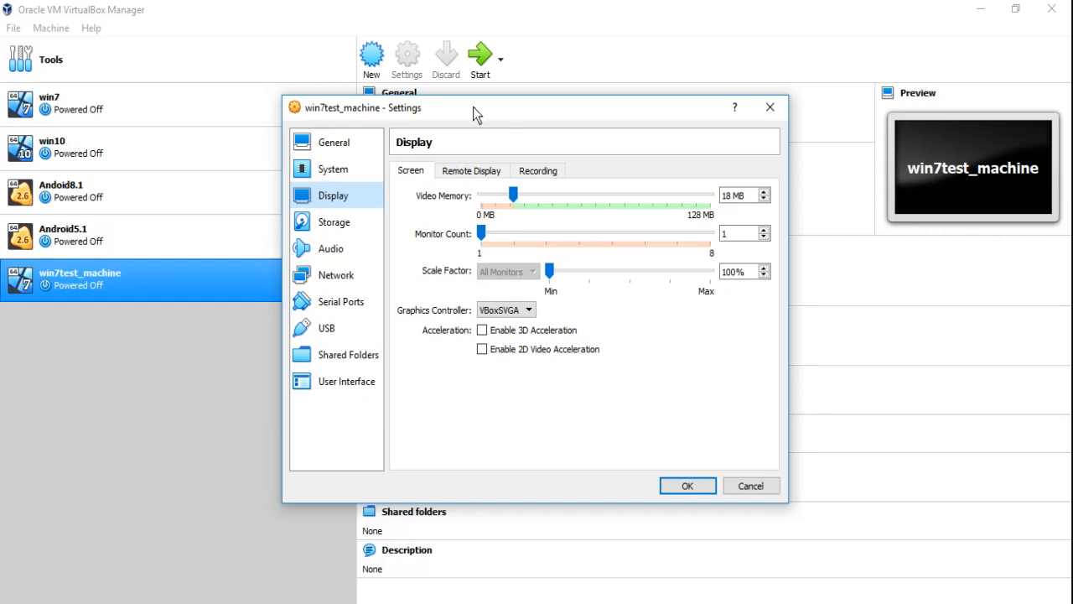
# Examine the storage settings: the win7test_machine.vdi details and the disk image choices for the empty optical drive
pyautogui.click(335, 224)
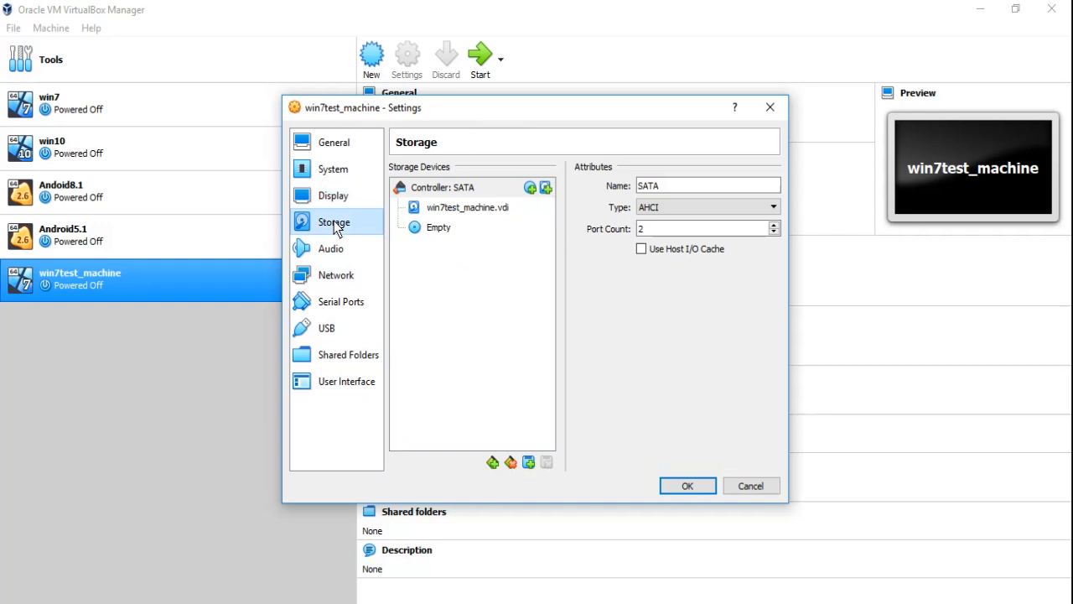
pyautogui.click(479, 209)
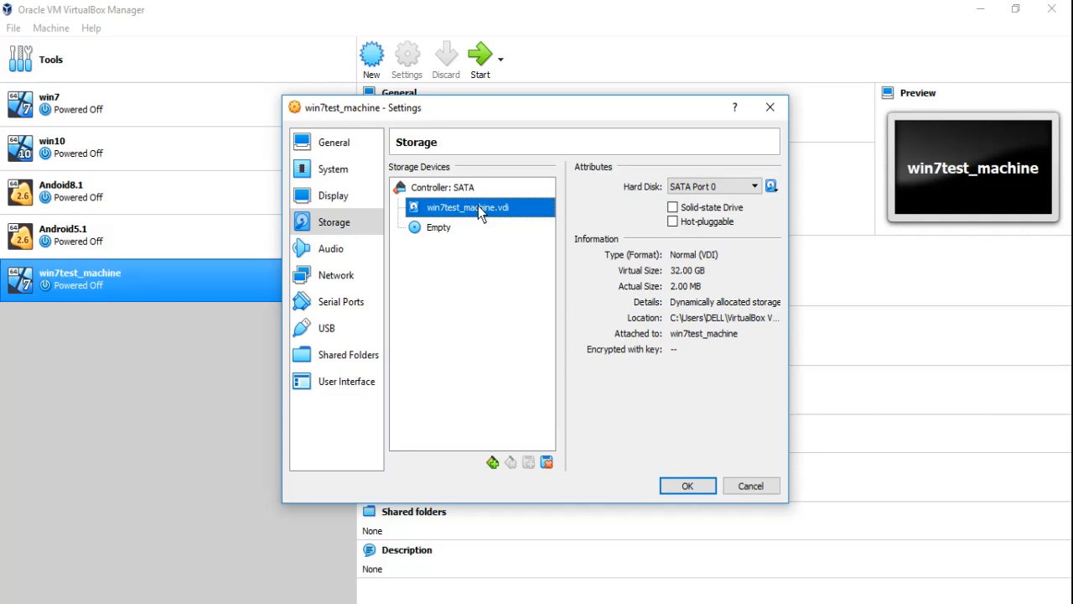
pyautogui.click(675, 271)
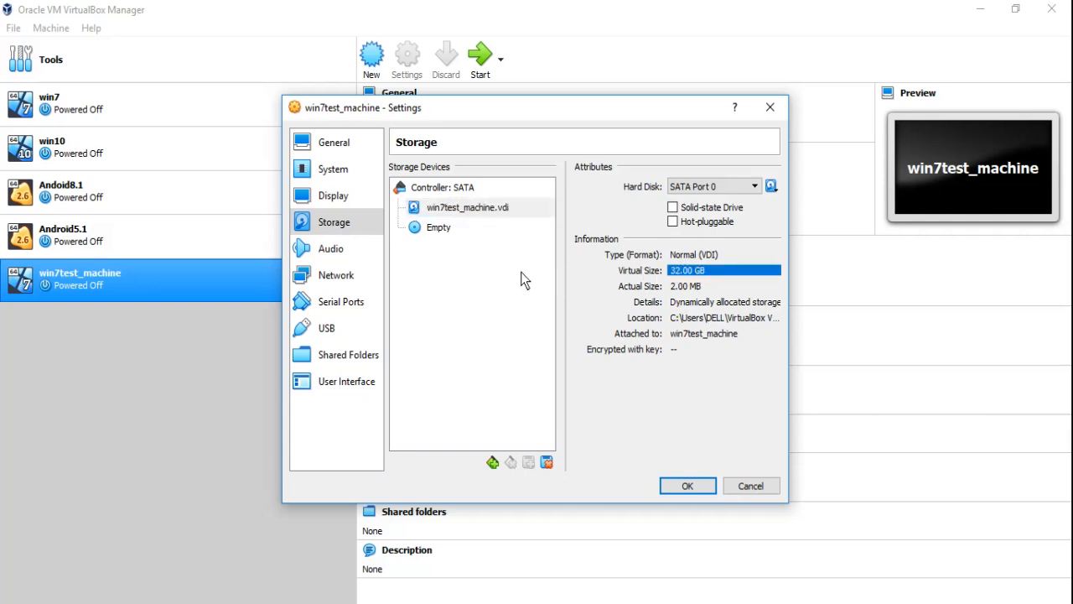
pyautogui.click(458, 263)
pyautogui.click(440, 231)
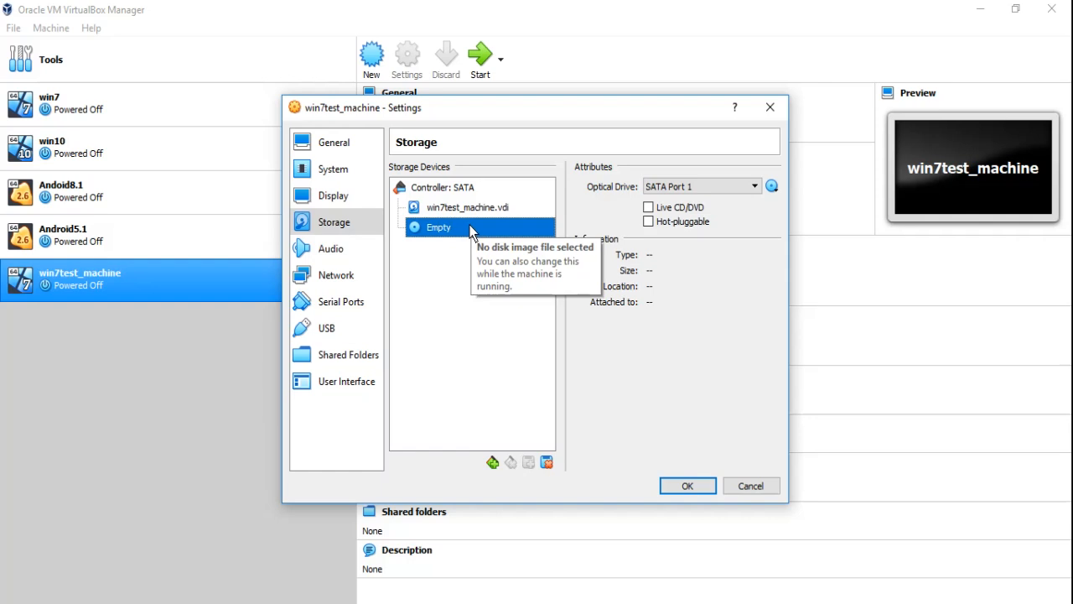
pyautogui.click(771, 186)
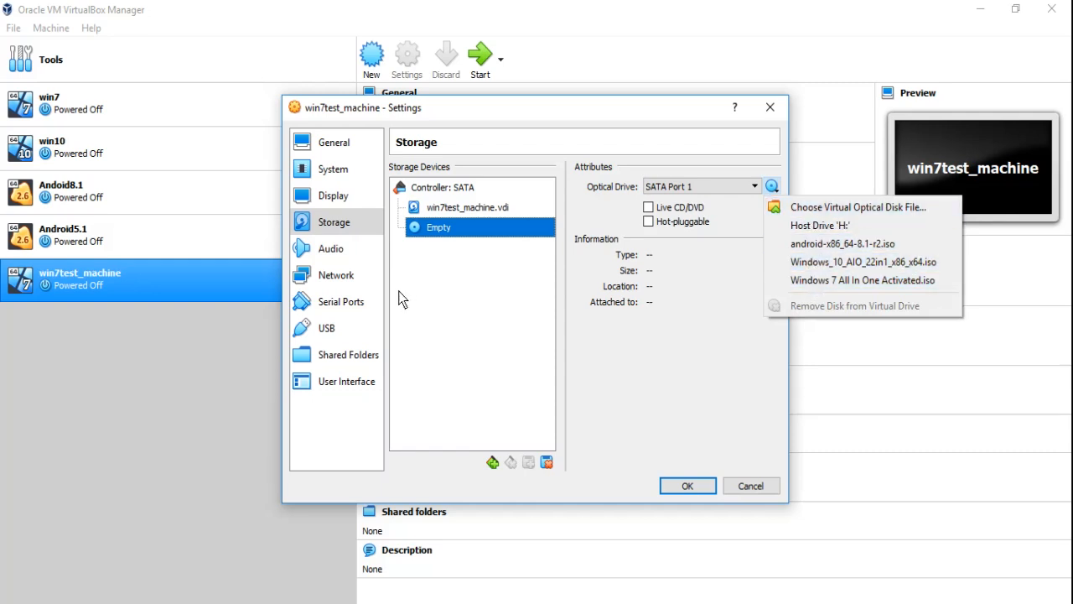
# Review the audio settings and attach network Adapter 1 to Bridged Adapter
pyautogui.click(344, 252)
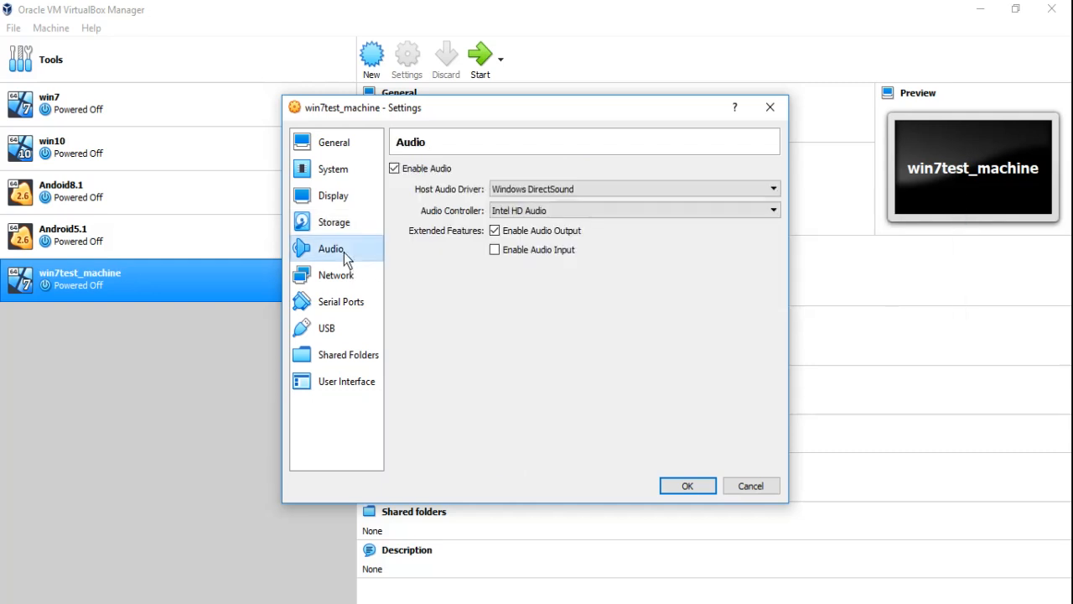
pyautogui.click(340, 275)
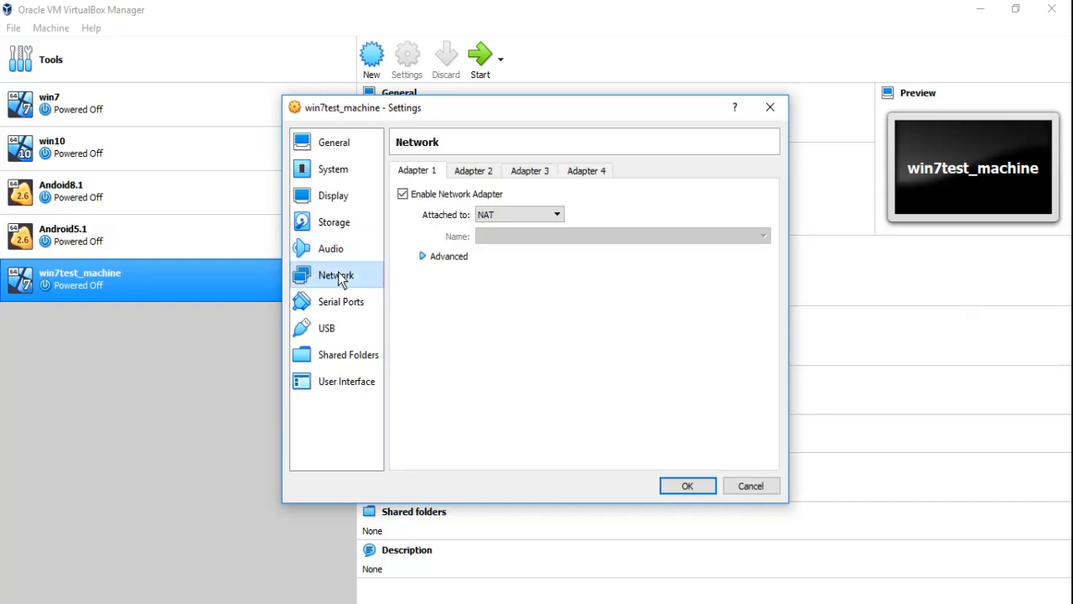
pyautogui.click(518, 216)
pyautogui.click(520, 261)
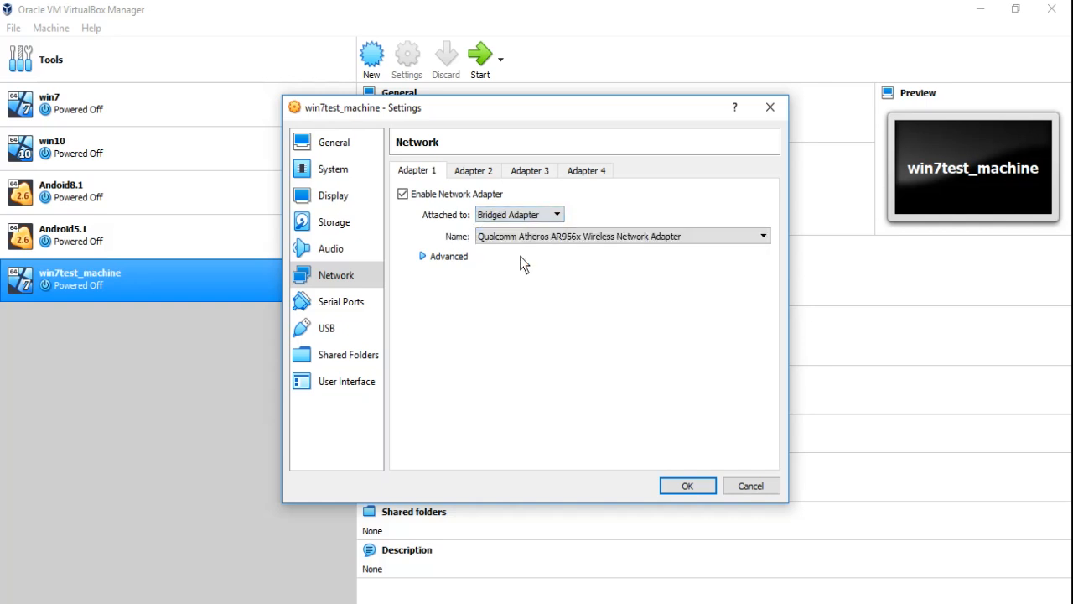
# Look over the serial port settings and switch the USB controller to USB 2.0 (EHCI)
pyautogui.click(352, 307)
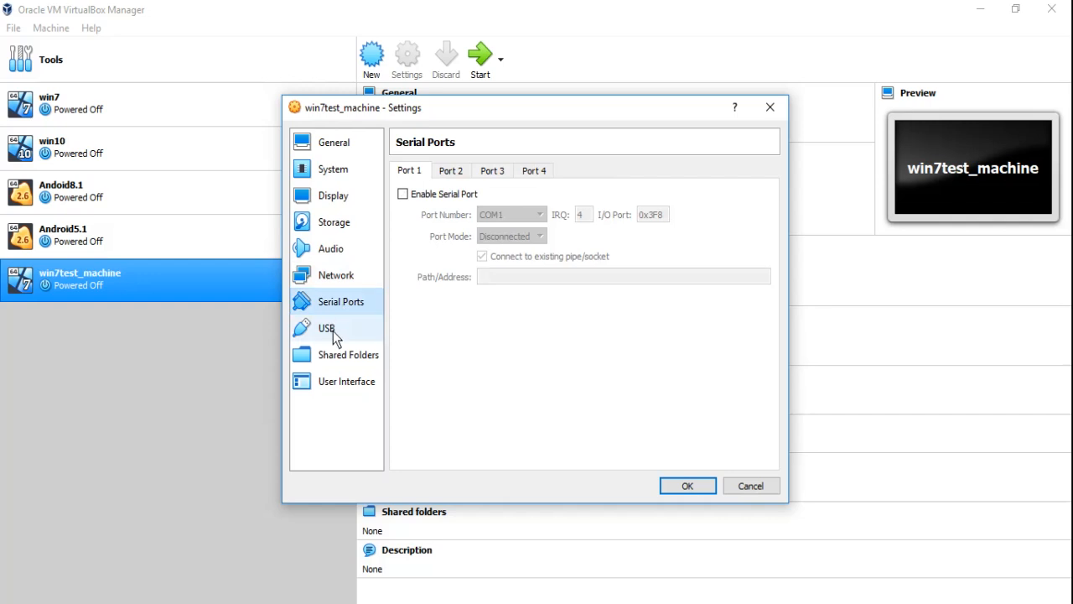
pyautogui.click(334, 331)
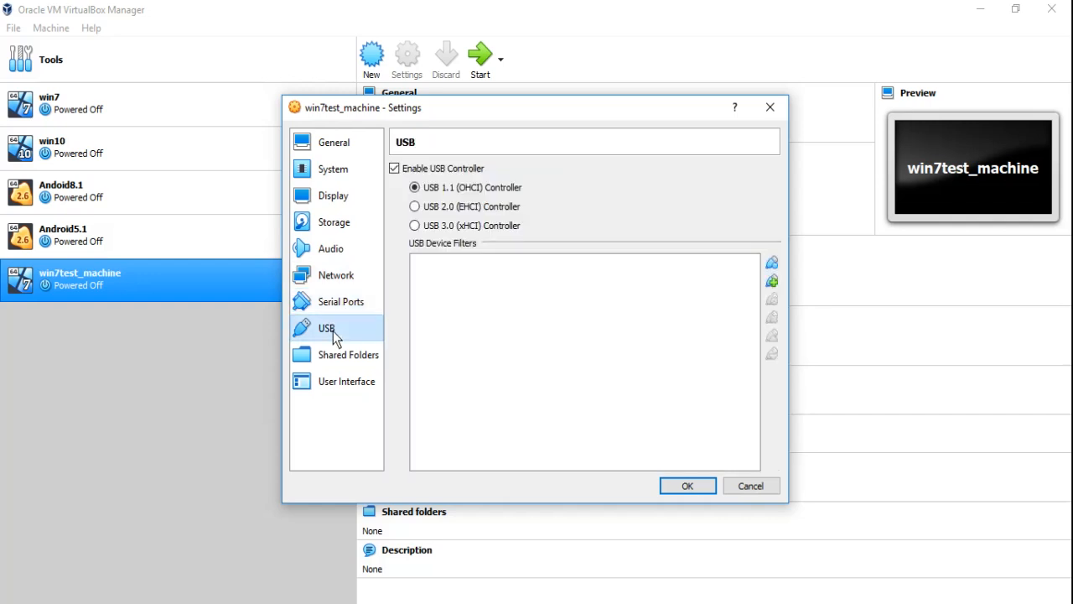
pyautogui.click(414, 207)
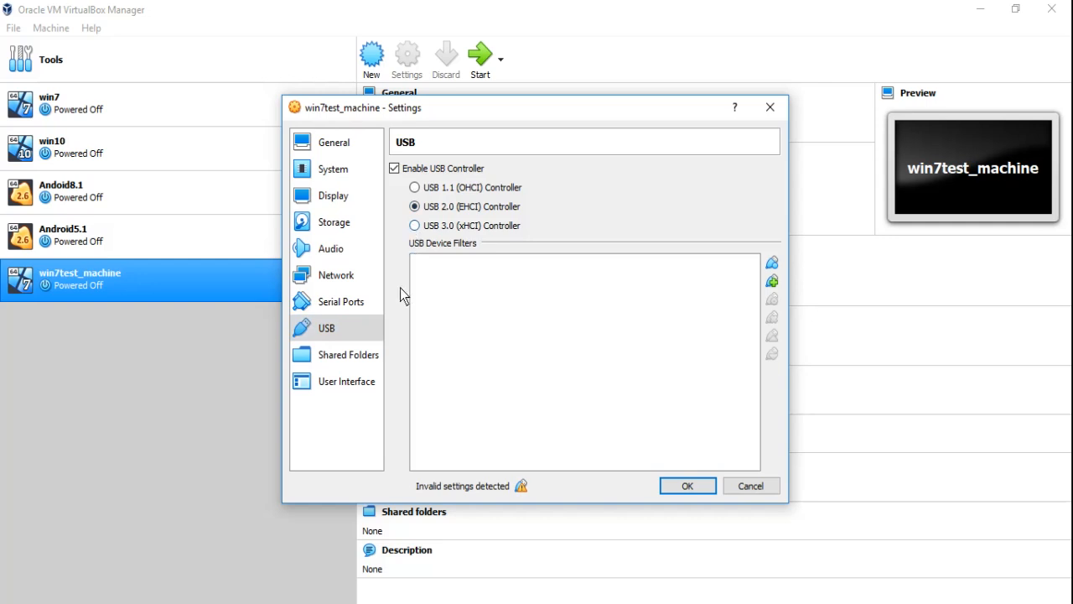
# Review the shared folders and user interface options of win7test_machine and save the machine's settings
pyautogui.click(345, 363)
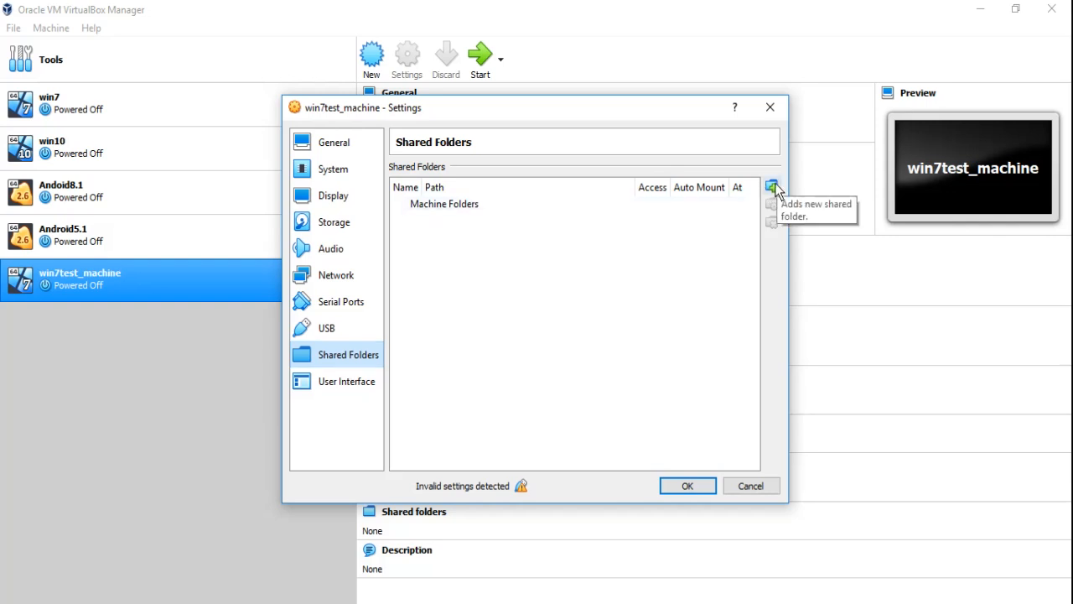
pyautogui.click(352, 390)
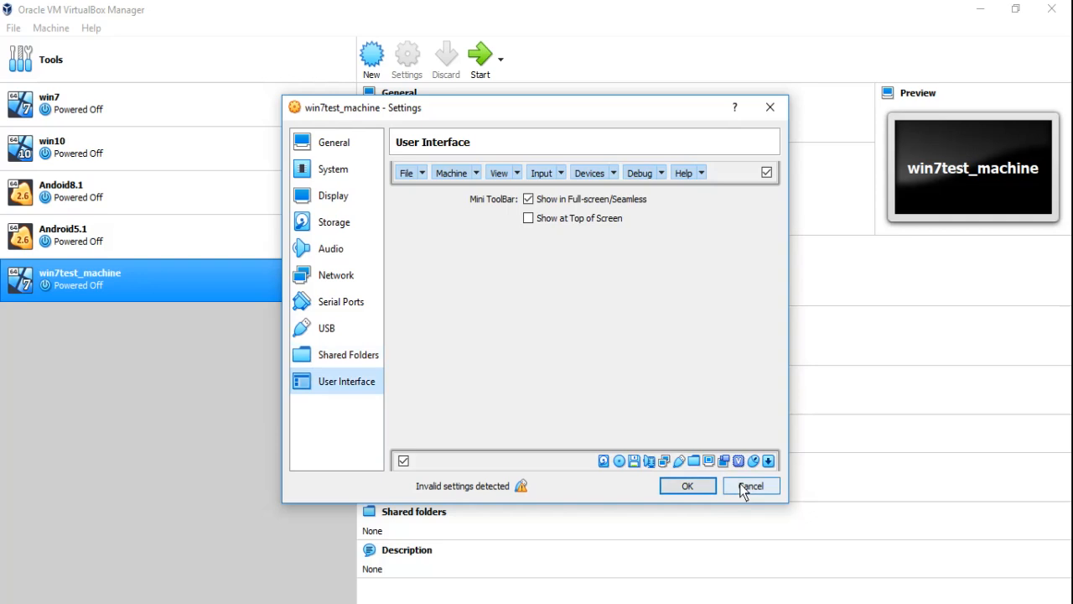
pyautogui.click(704, 491)
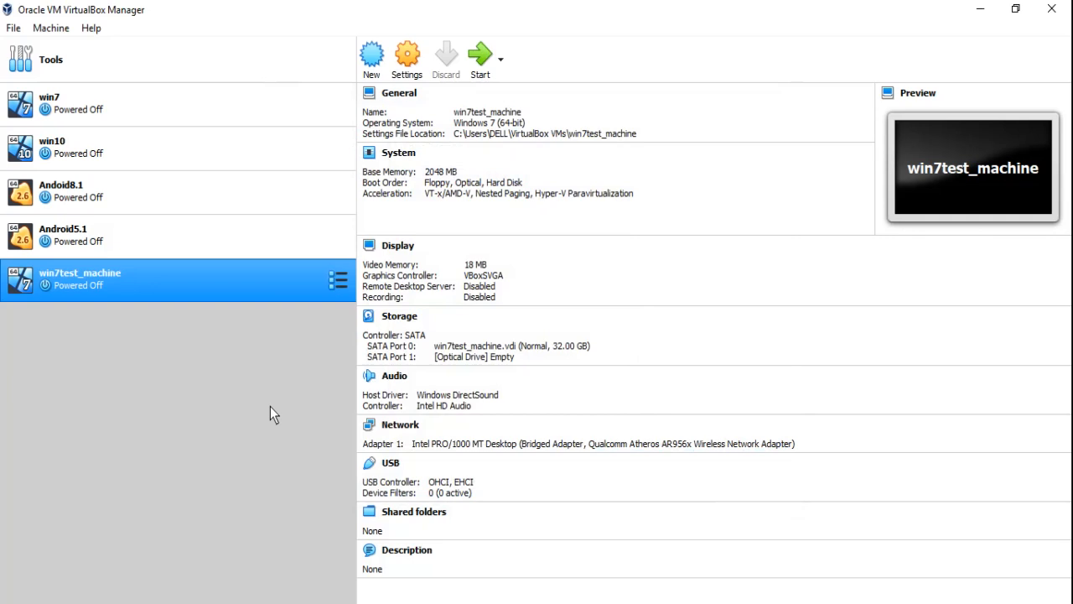
# Examine the available appliance and machine management commands, the help resources and the start modes for win7test_machine
pyautogui.click(8, 32)
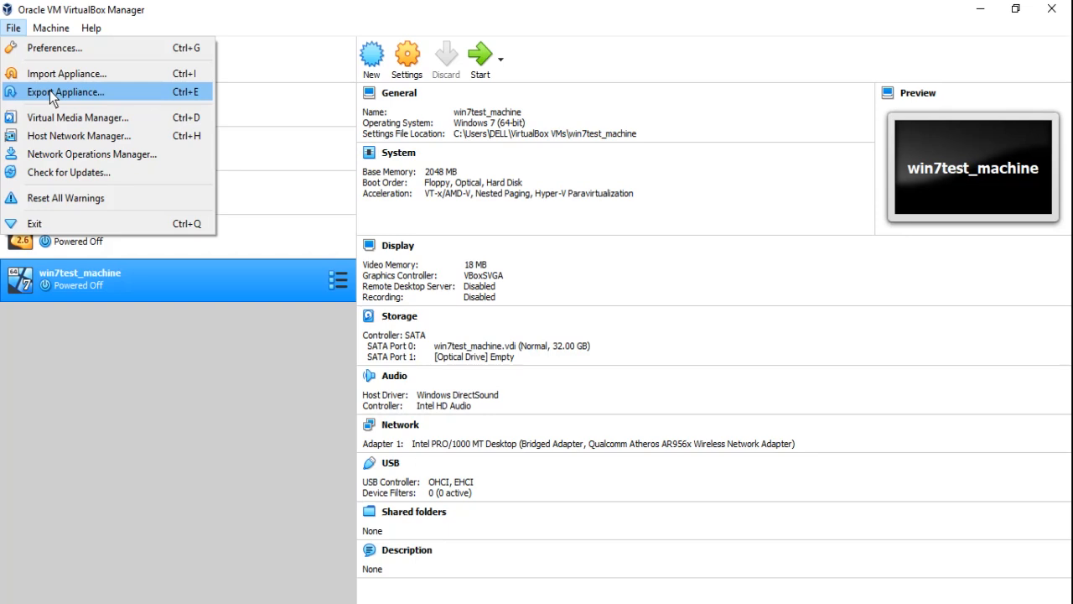
pyautogui.click(169, 444)
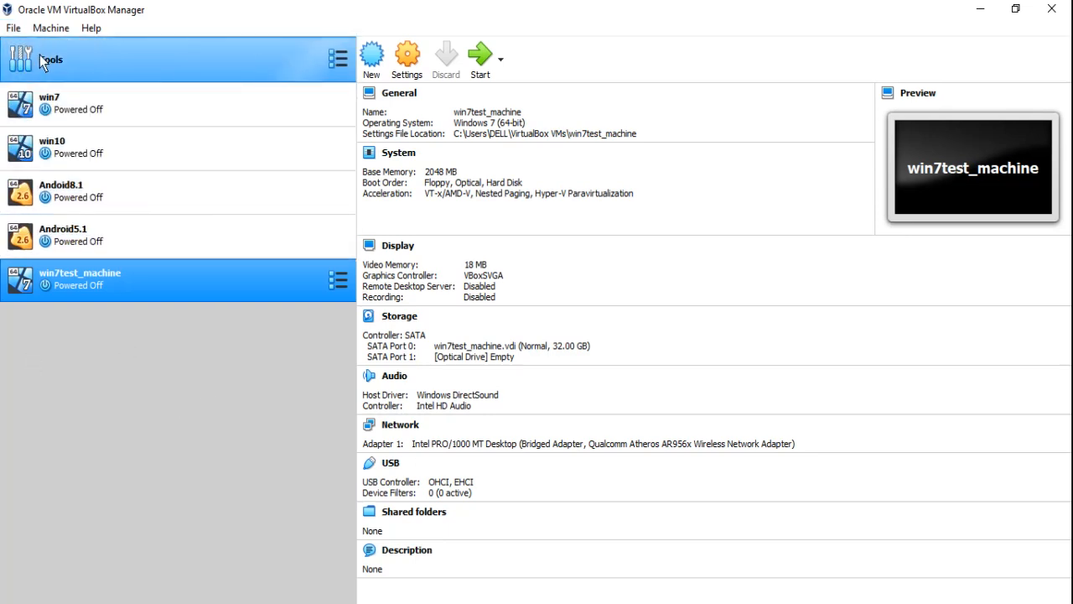
pyautogui.click(14, 27)
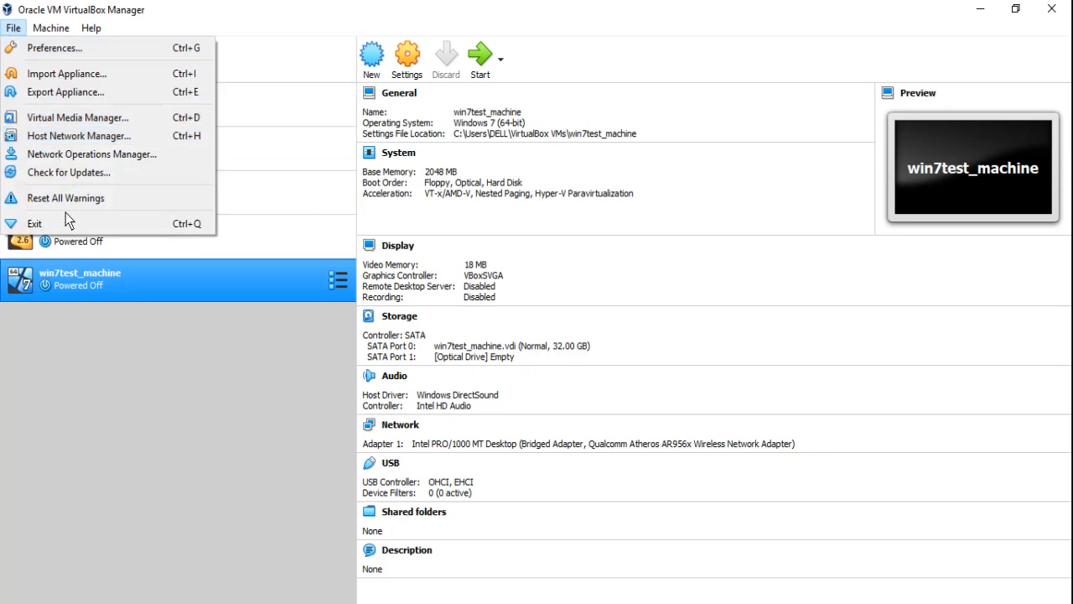
pyautogui.moveTo(49, 32)
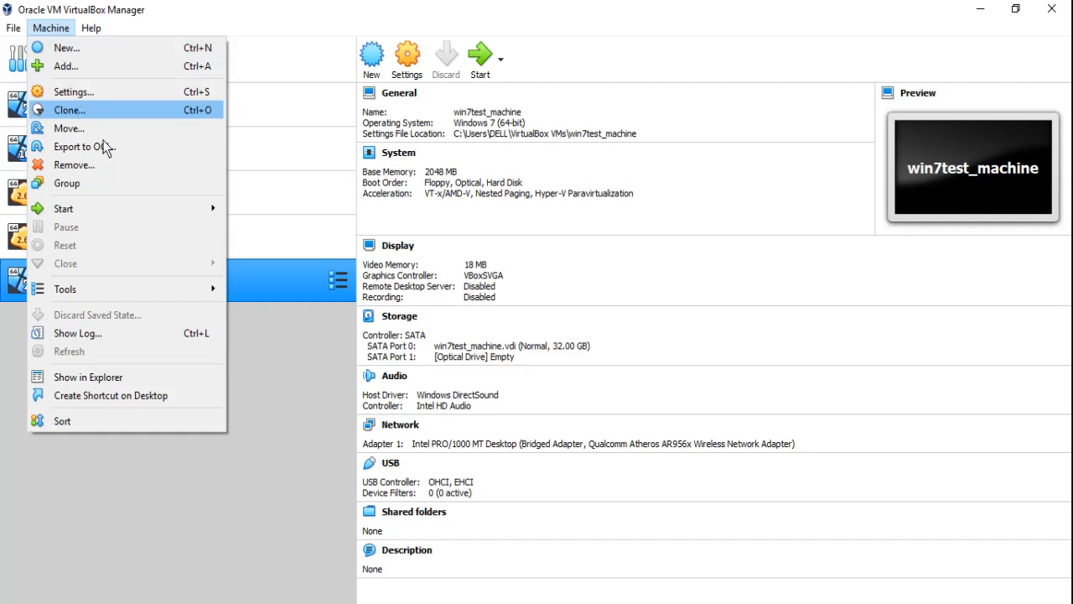
pyautogui.click(254, 362)
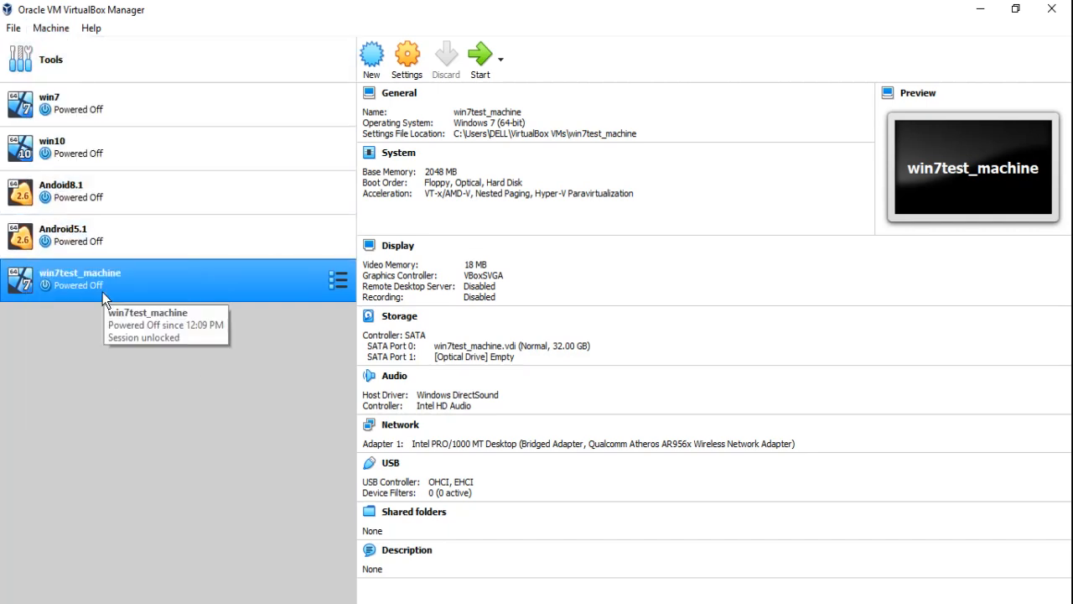
pyautogui.click(50, 30)
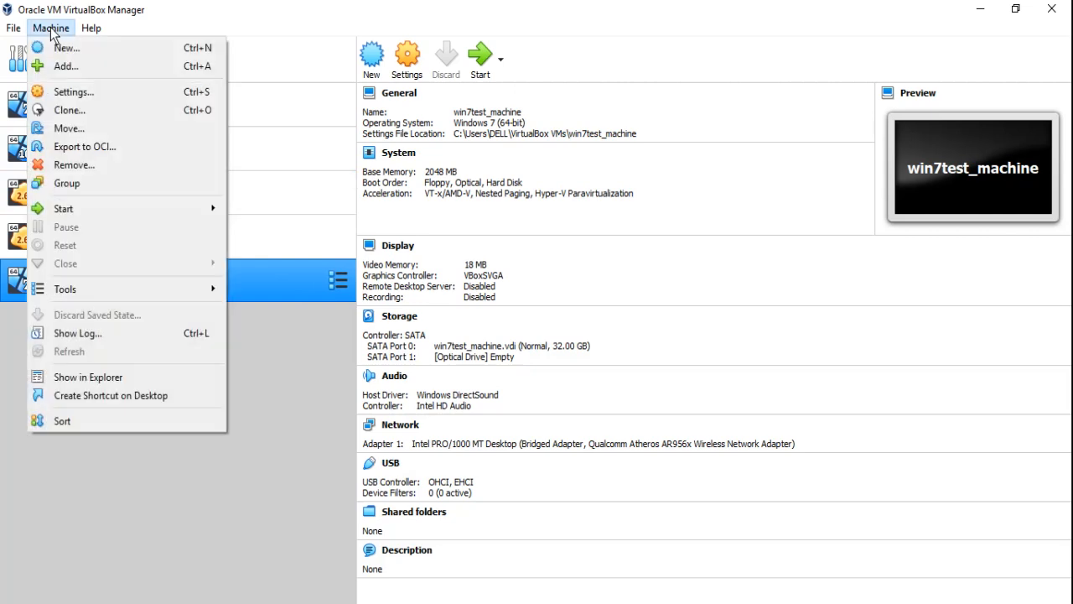
pyautogui.moveTo(89, 30)
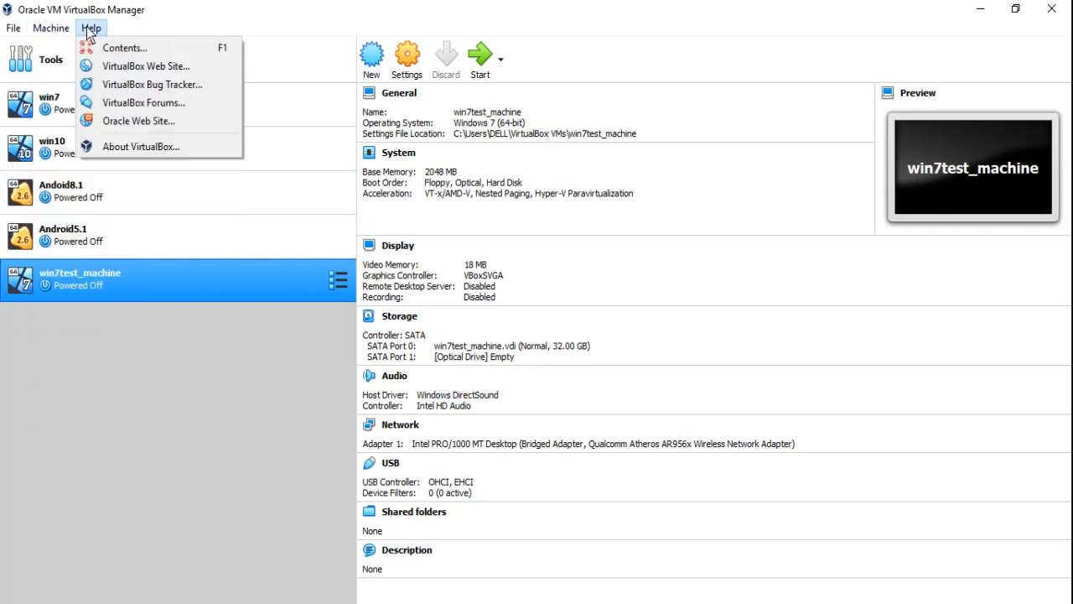
pyautogui.click(501, 60)
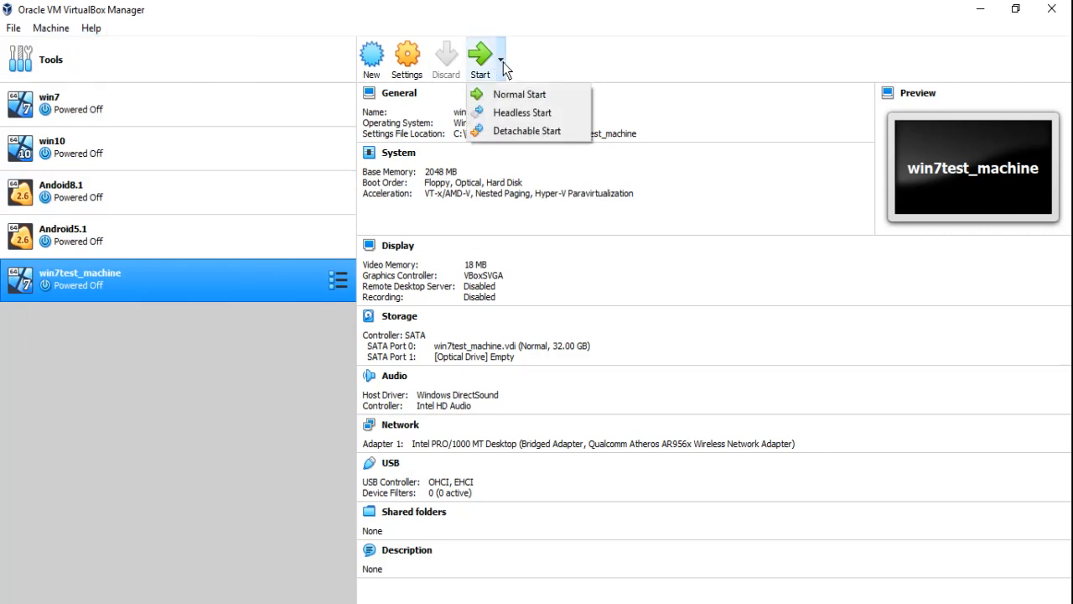
pyautogui.click(273, 463)
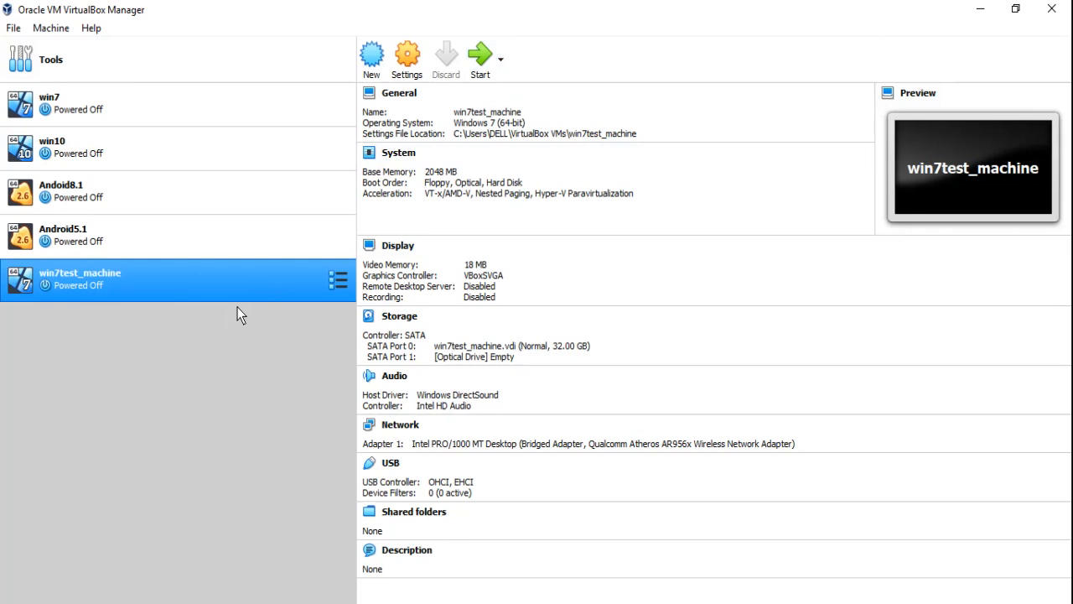
pyautogui.click(914, 602)
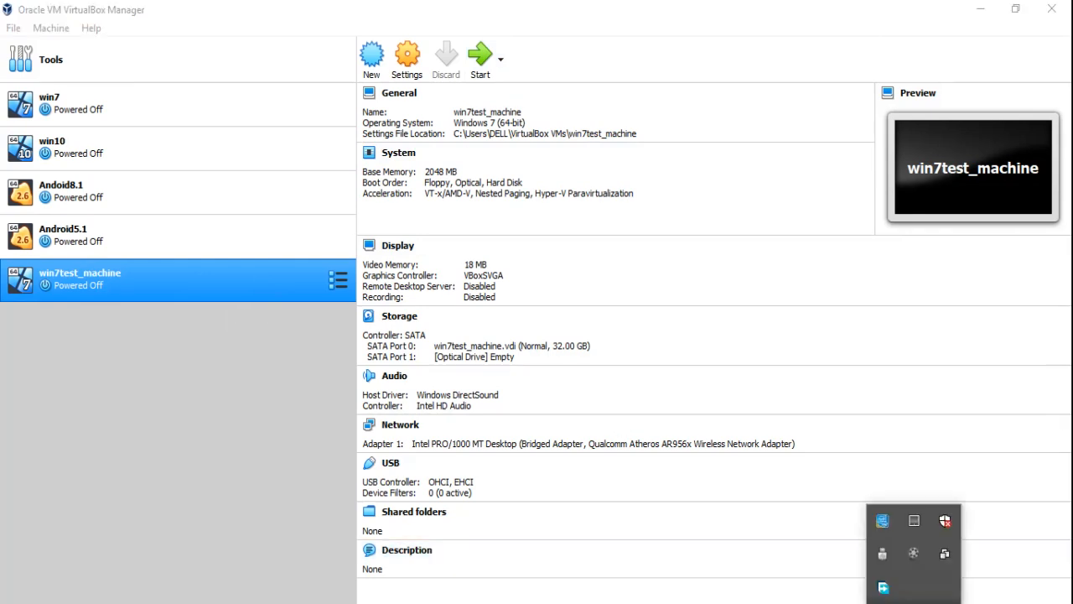